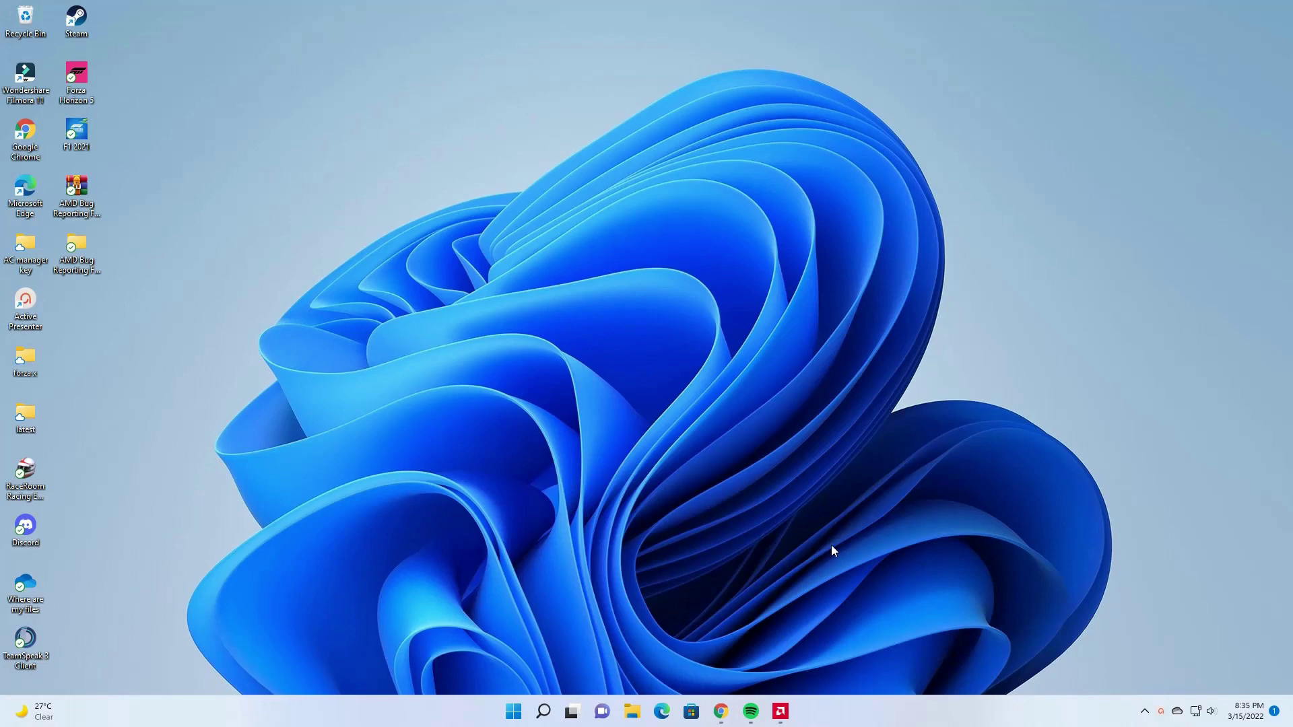
- Open AMD Radeon Software from its taskbar icon
click(781, 712)
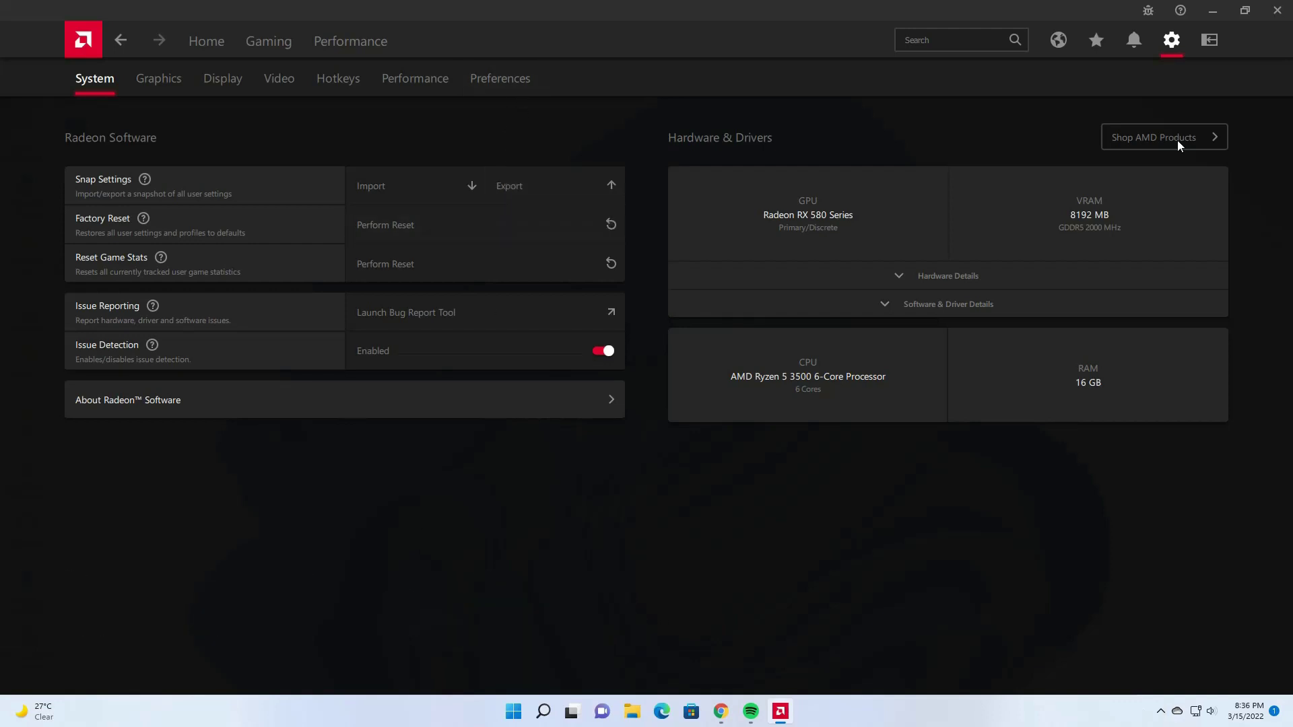
- Close Radeon Software and open AMD's Drivers and Support page in Chrome
click(1278, 11)
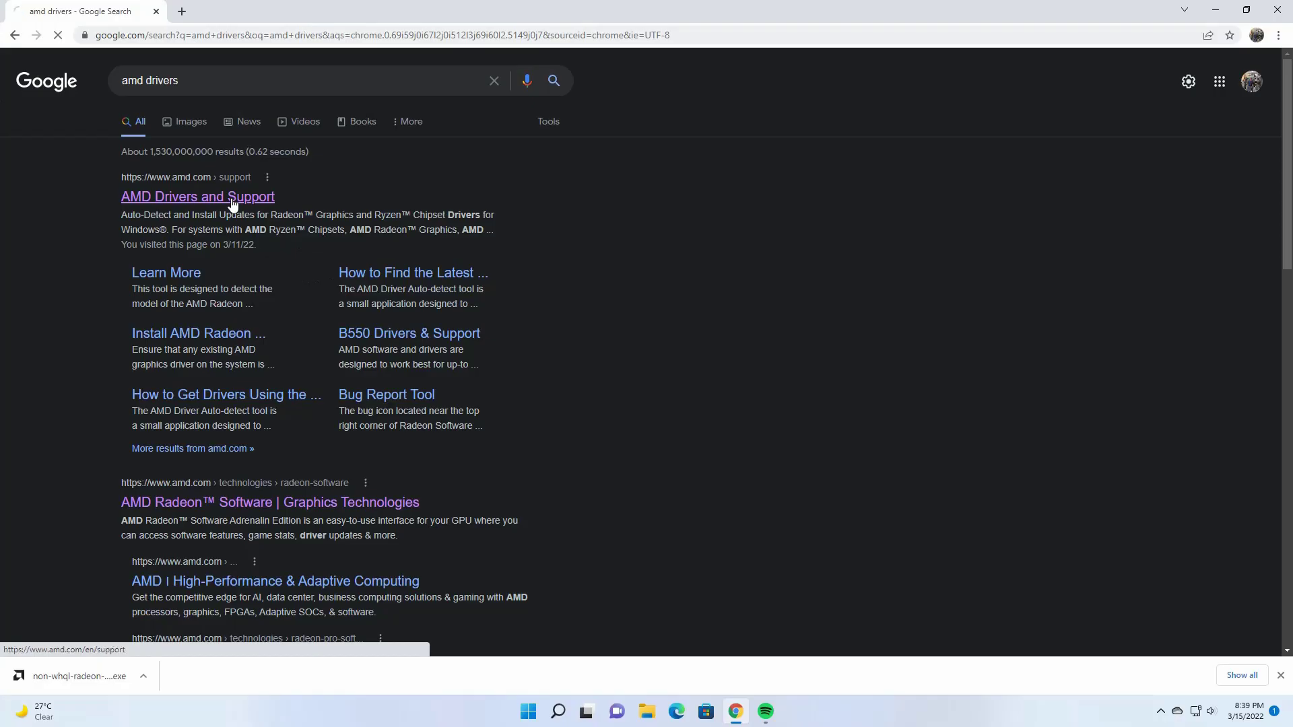
click(232, 204)
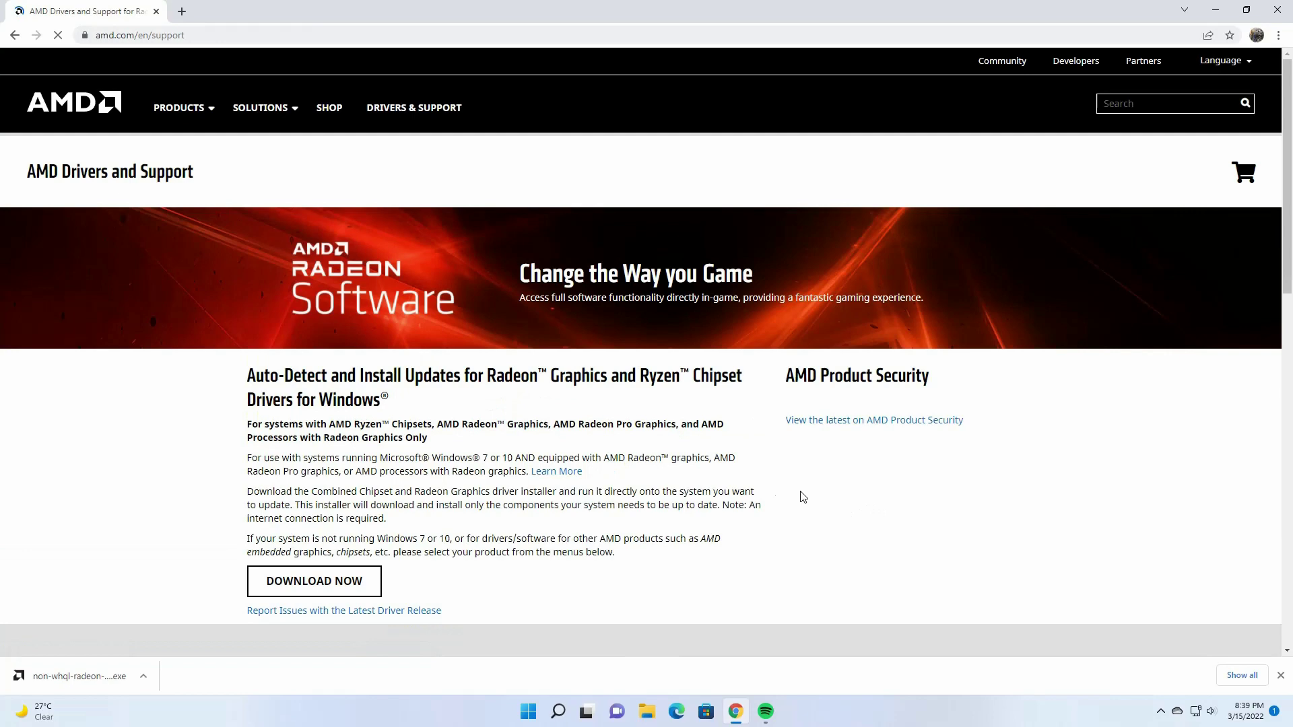
scroll(777, 486, down, 3)
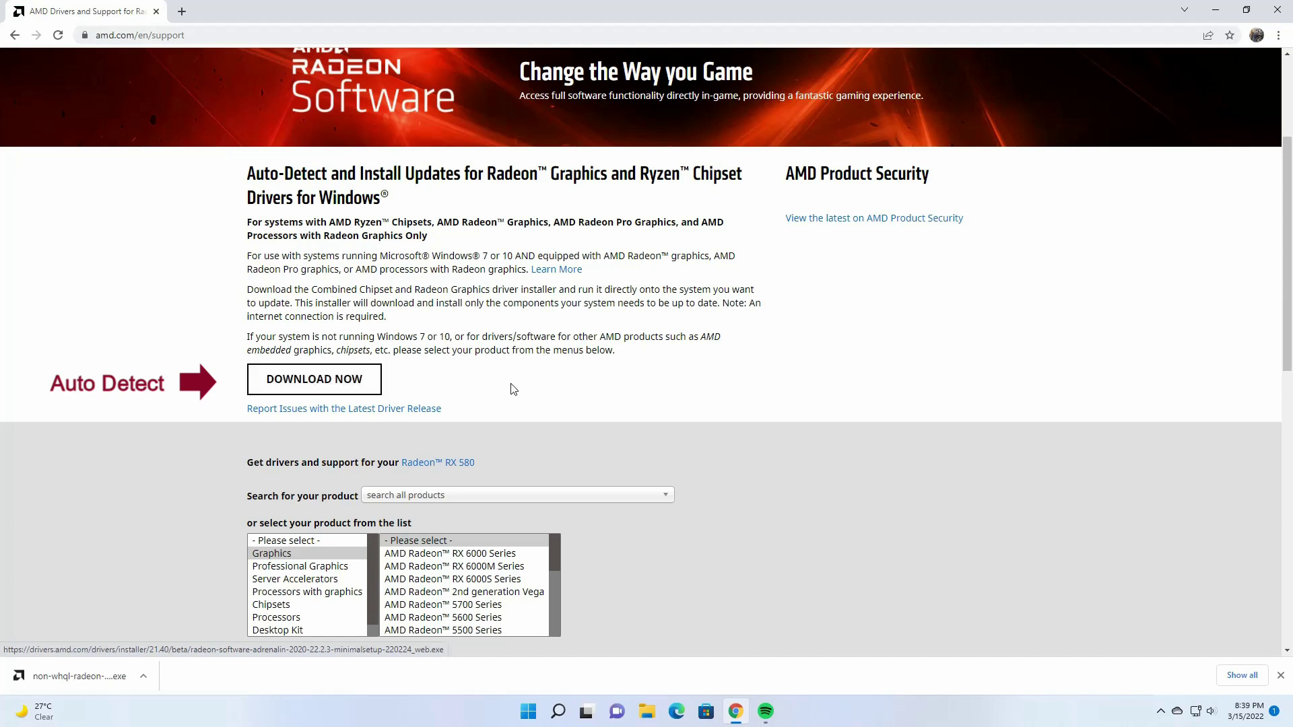
scroll(840, 417, down, 3)
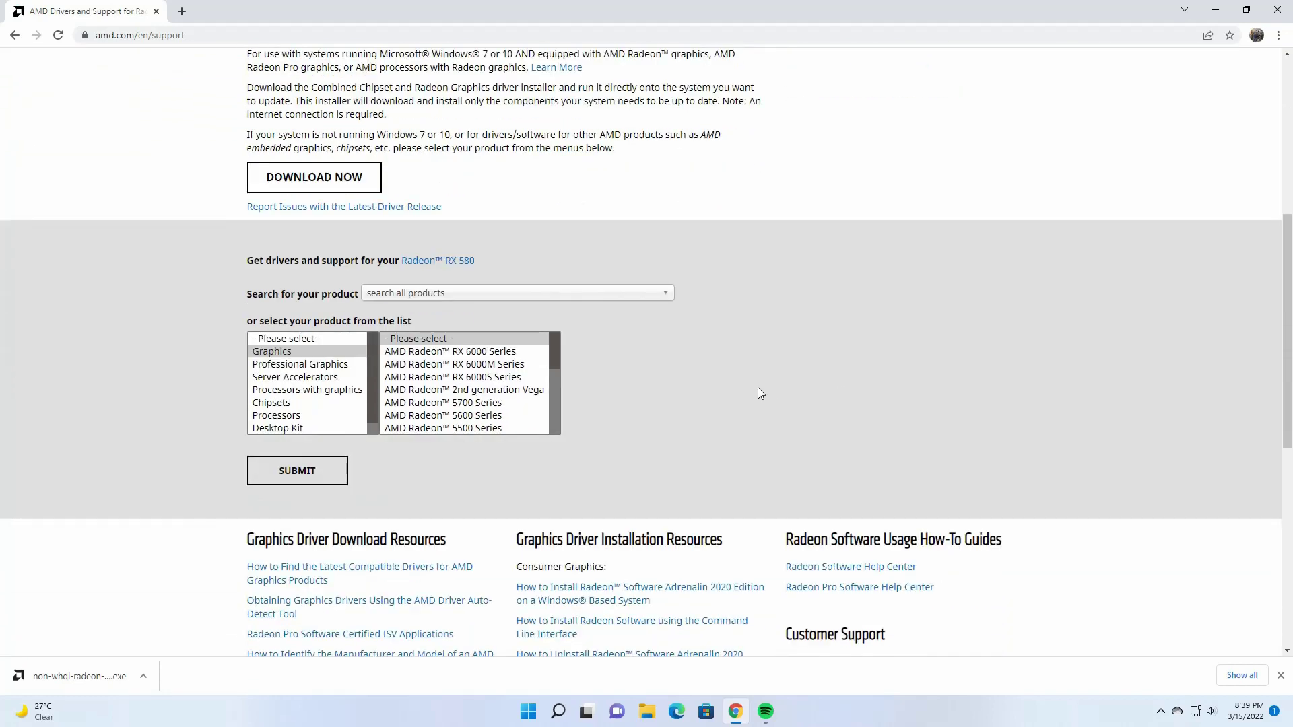
- Select Graphics > Radeon 500 Series > Radeon RX 500 Series > Radeon RX 580 and submit
click(300, 353)
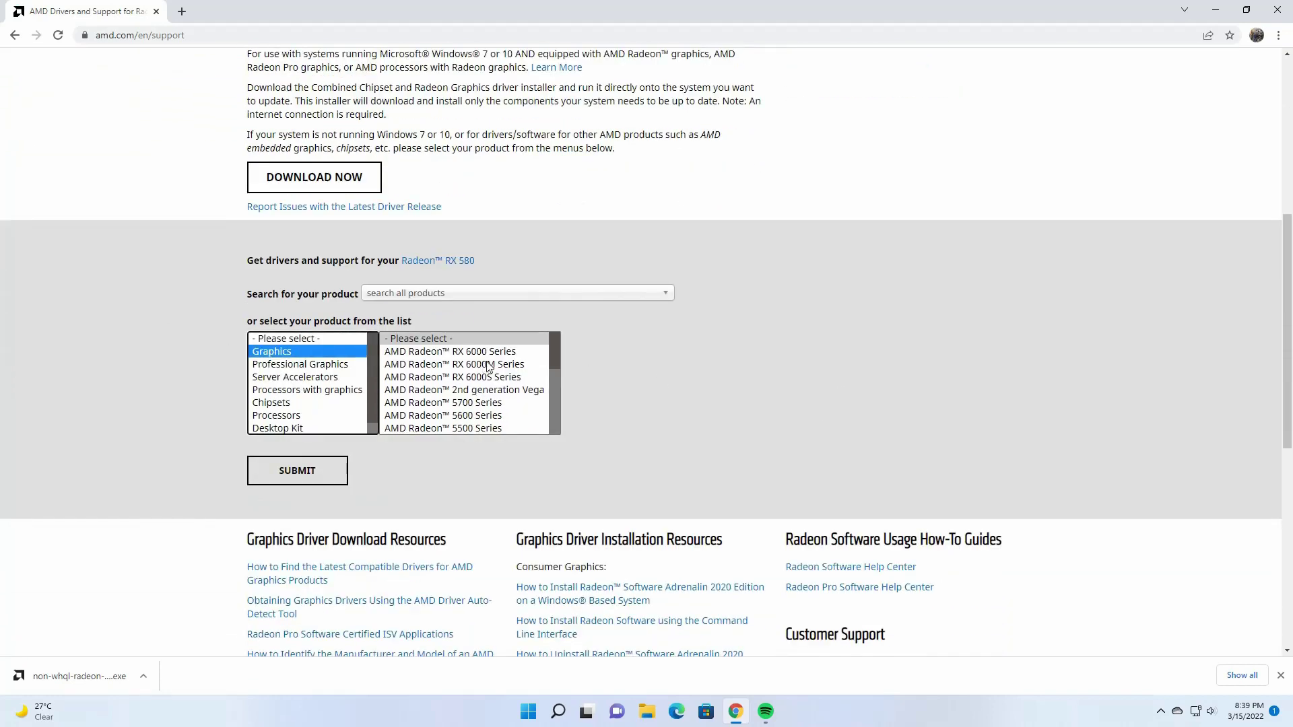
scroll(513, 398, down, 2)
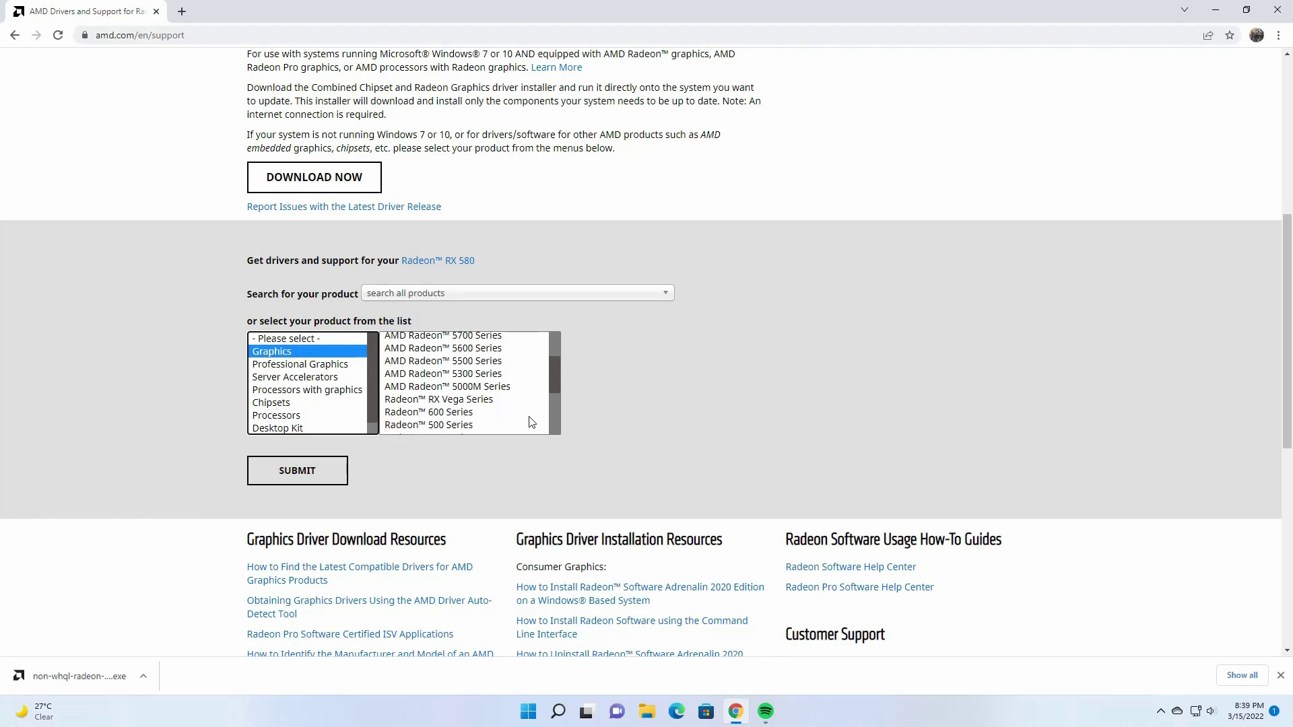
click(436, 425)
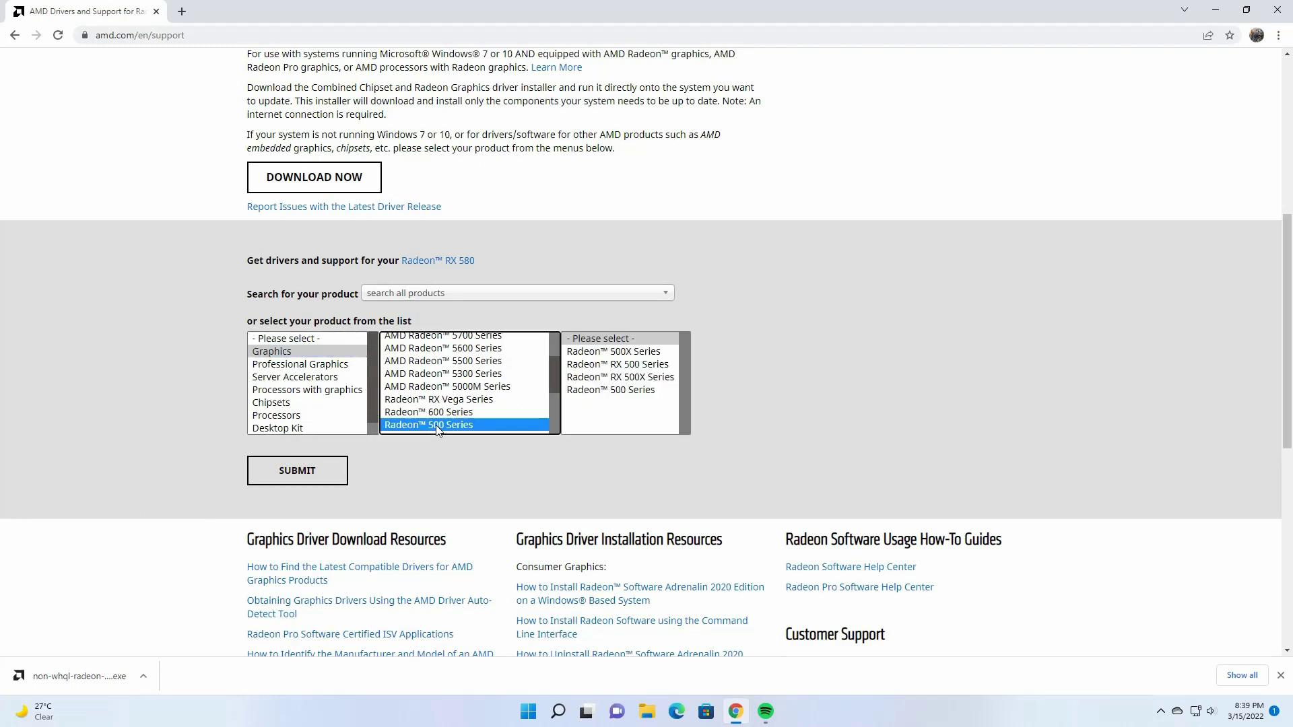
click(626, 365)
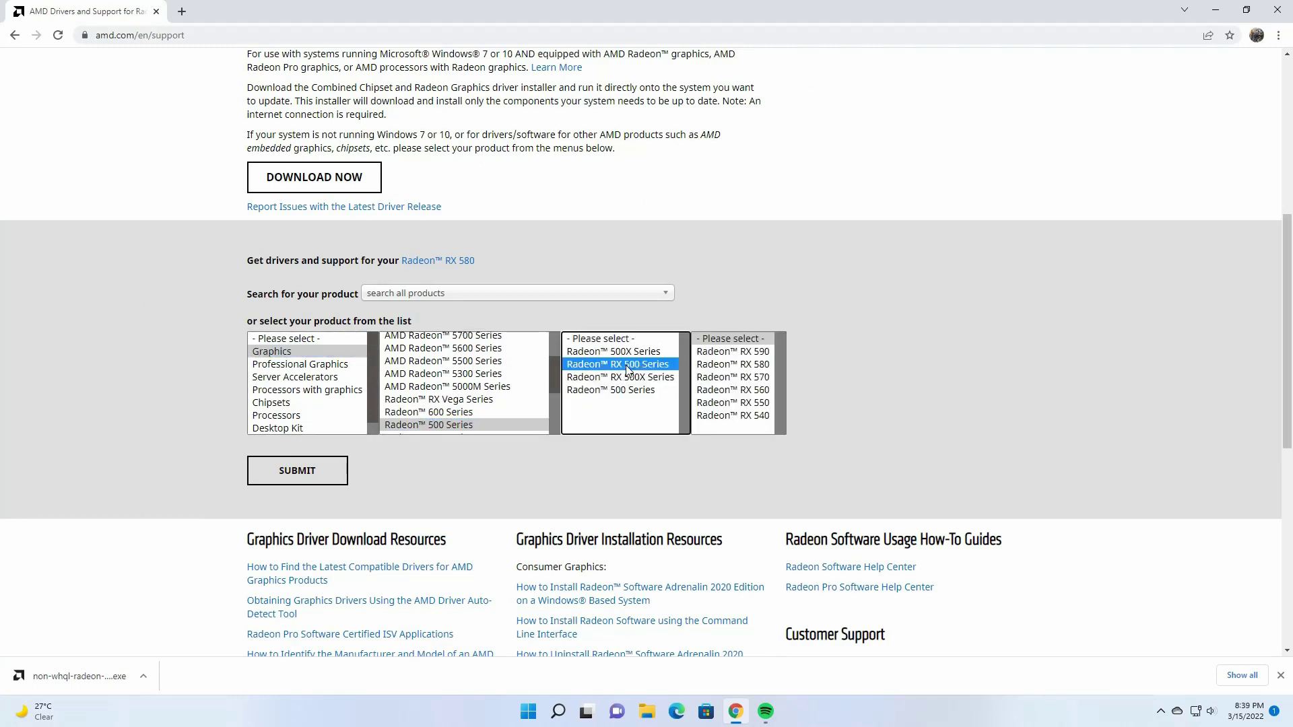
click(757, 365)
click(297, 482)
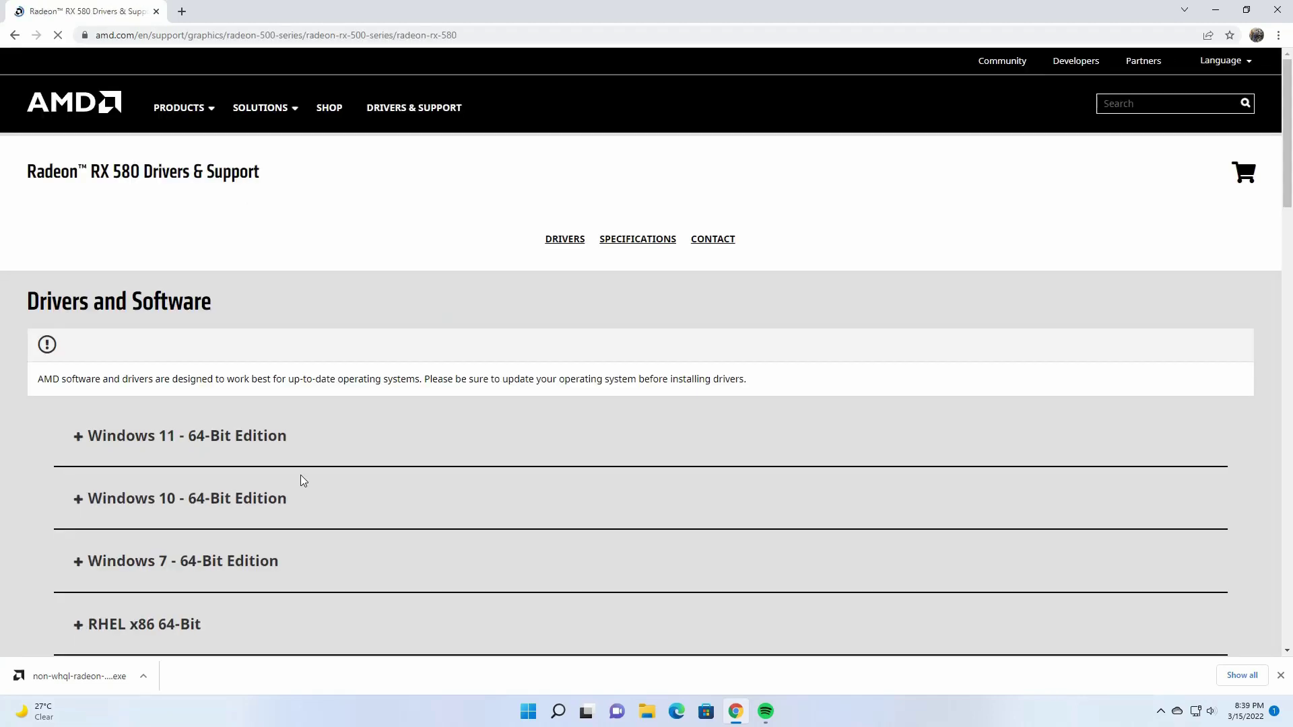
- Expand the Windows 11 64-bit drivers, compare release dates, and download Adrenalin 22.2.3 Optional
scroll(273, 632, down, 1)
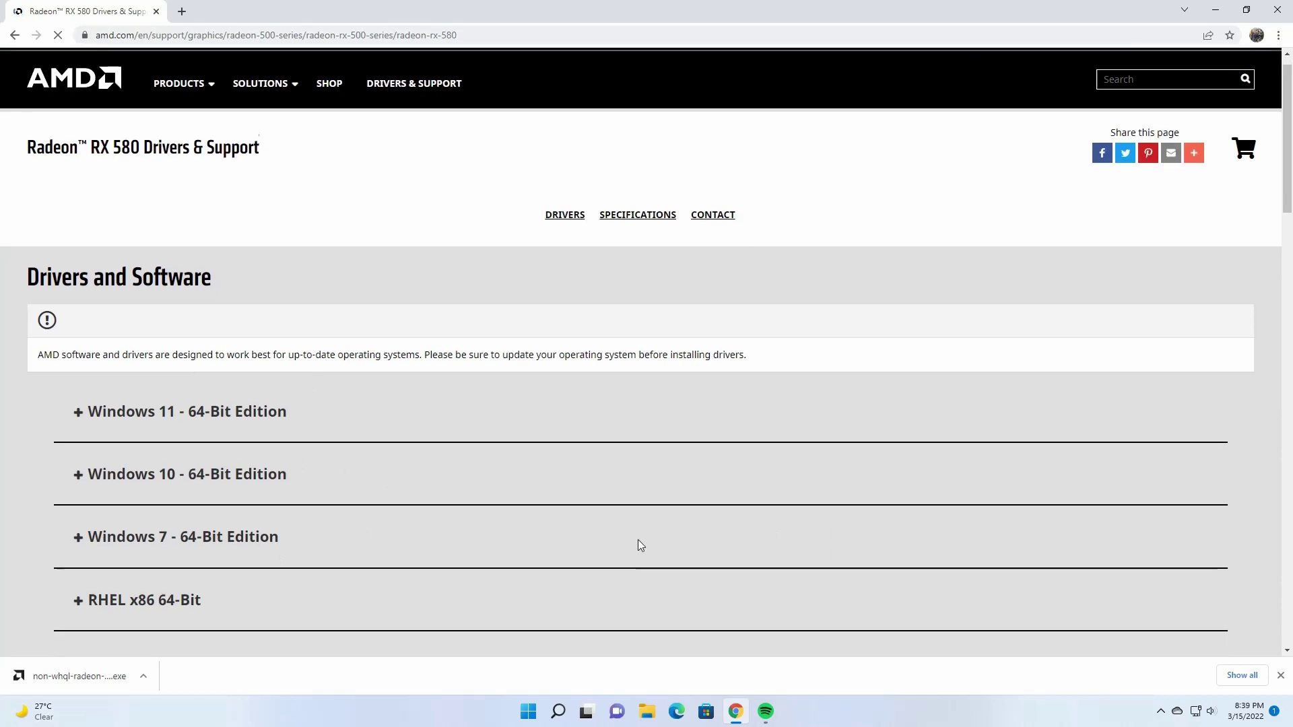
click(244, 368)
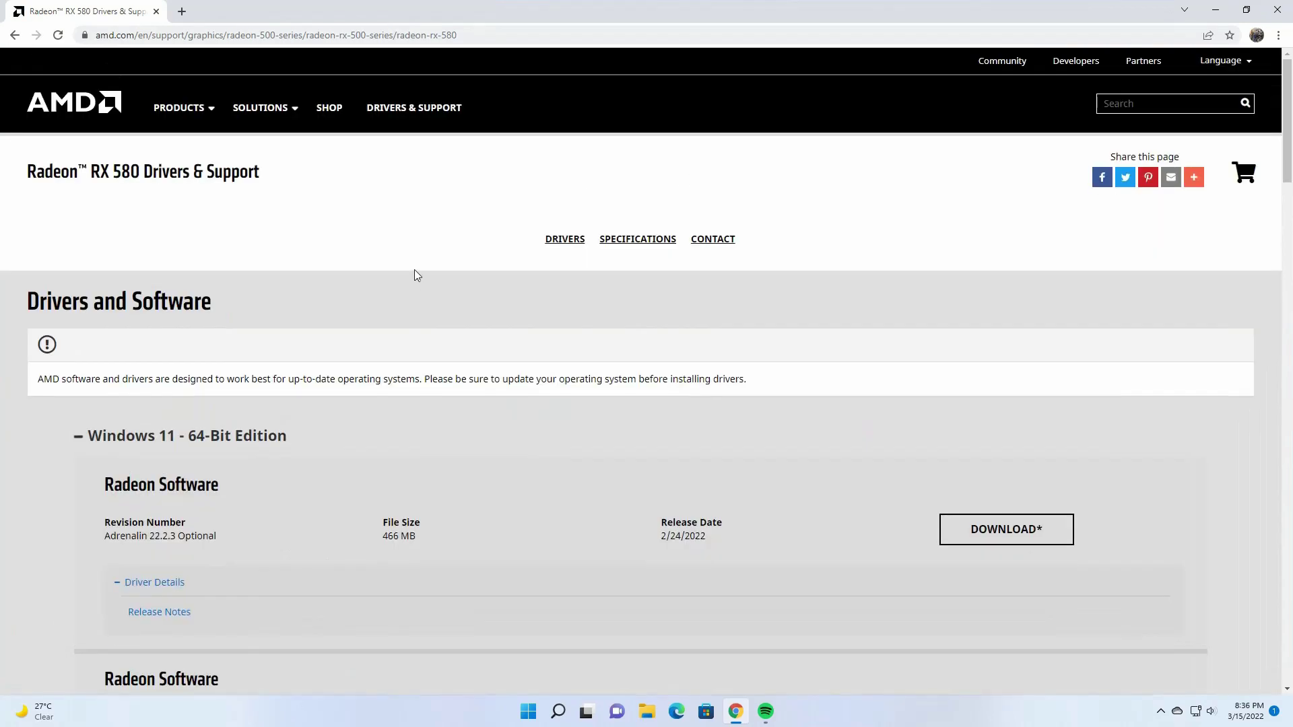
scroll(725, 464, down, 2)
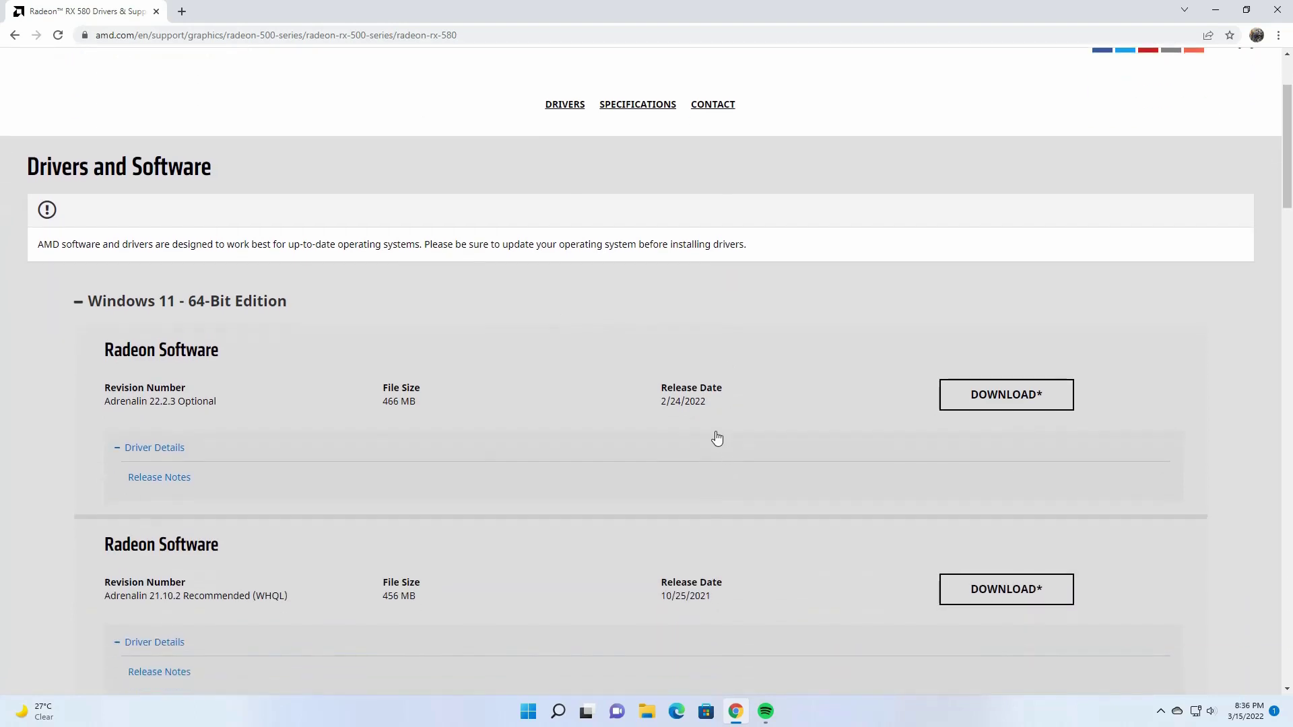
drag(698, 402, 629, 394)
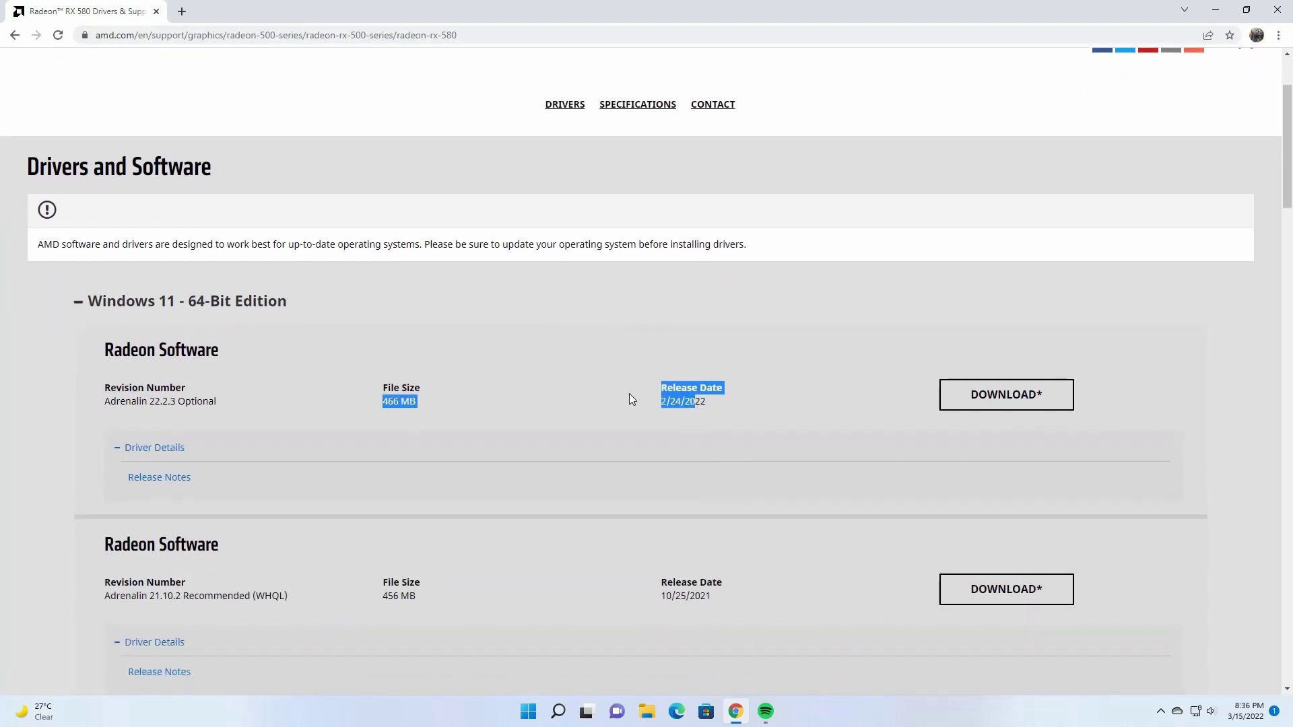
click(629, 393)
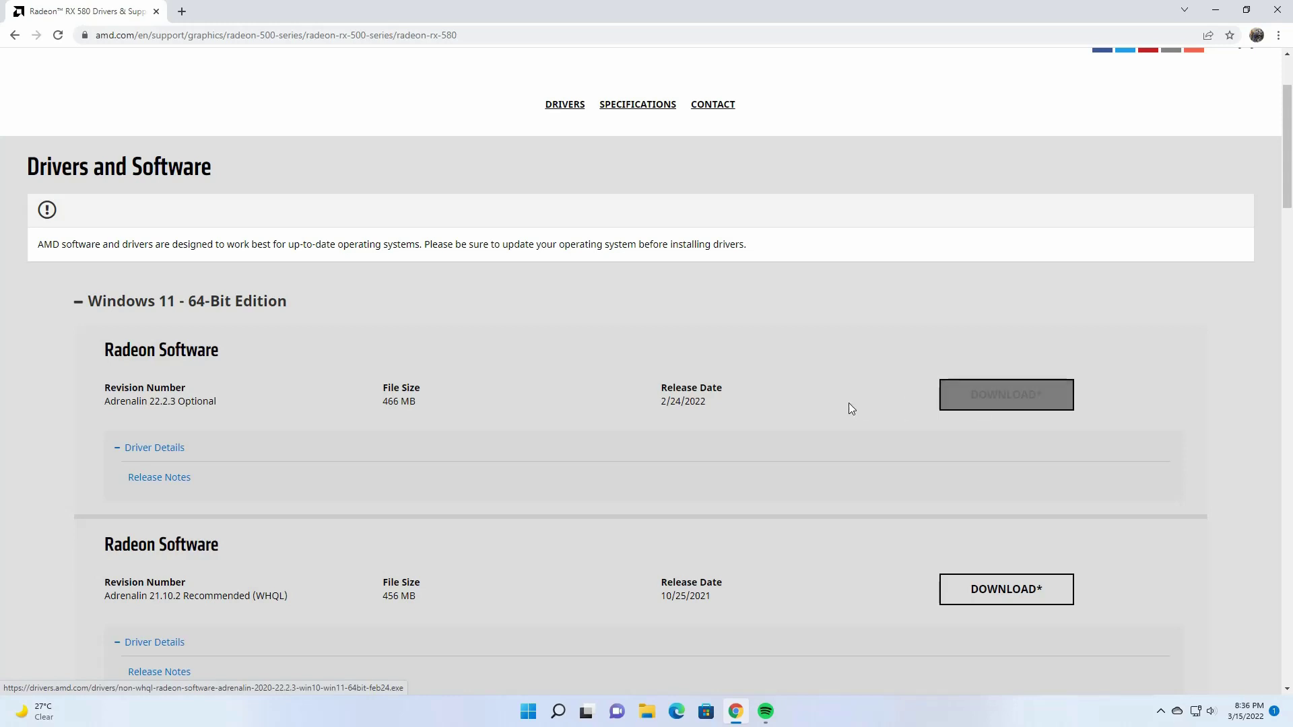
scroll(842, 407, down, 2)
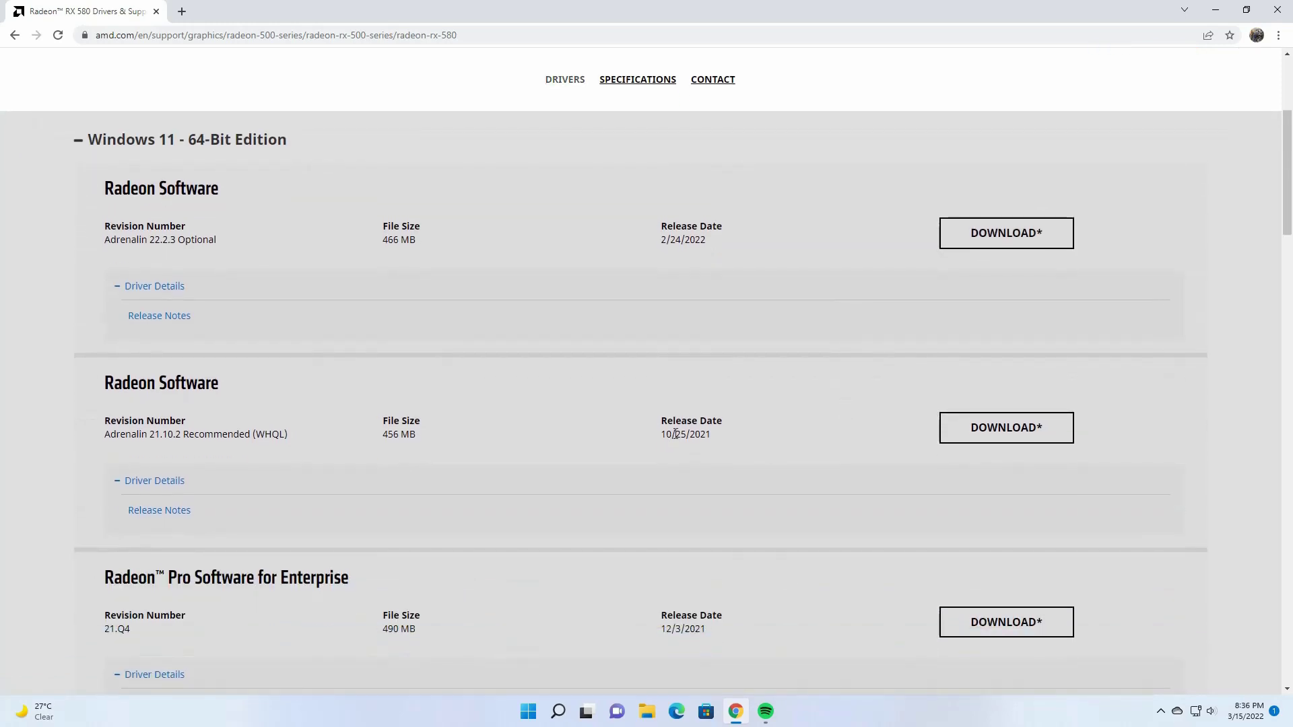
drag(667, 436, 733, 451)
click(734, 441)
click(1033, 241)
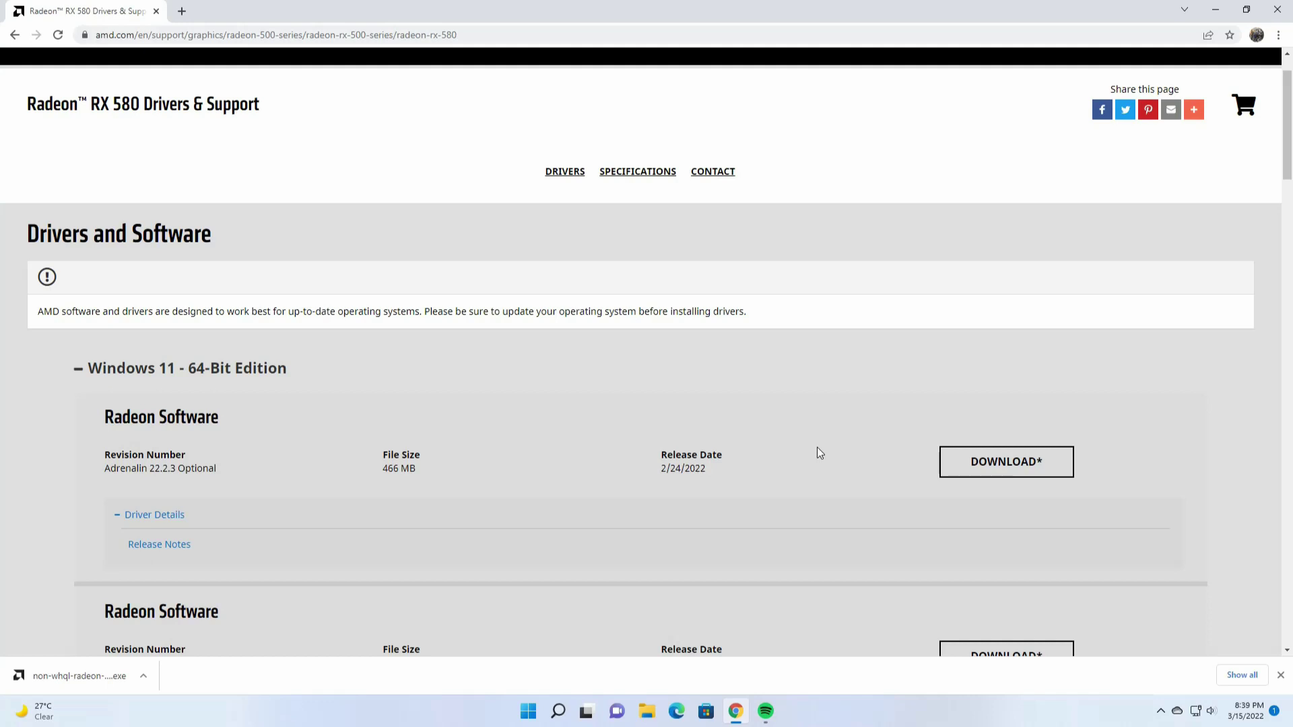
- Read through the Adrenalin 22.2.3 release notes and bring up the downloaded installer's options
scroll(817, 452, down, 1)
click(160, 478)
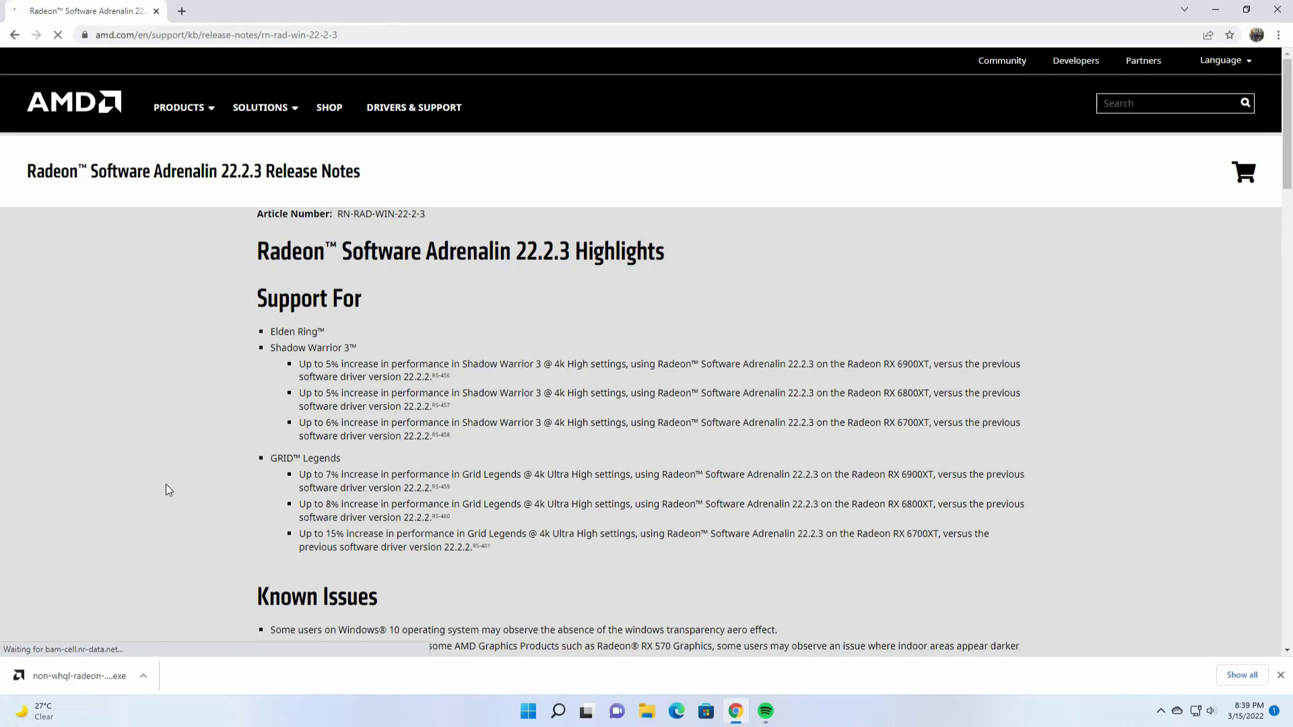
scroll(166, 484, down, 3)
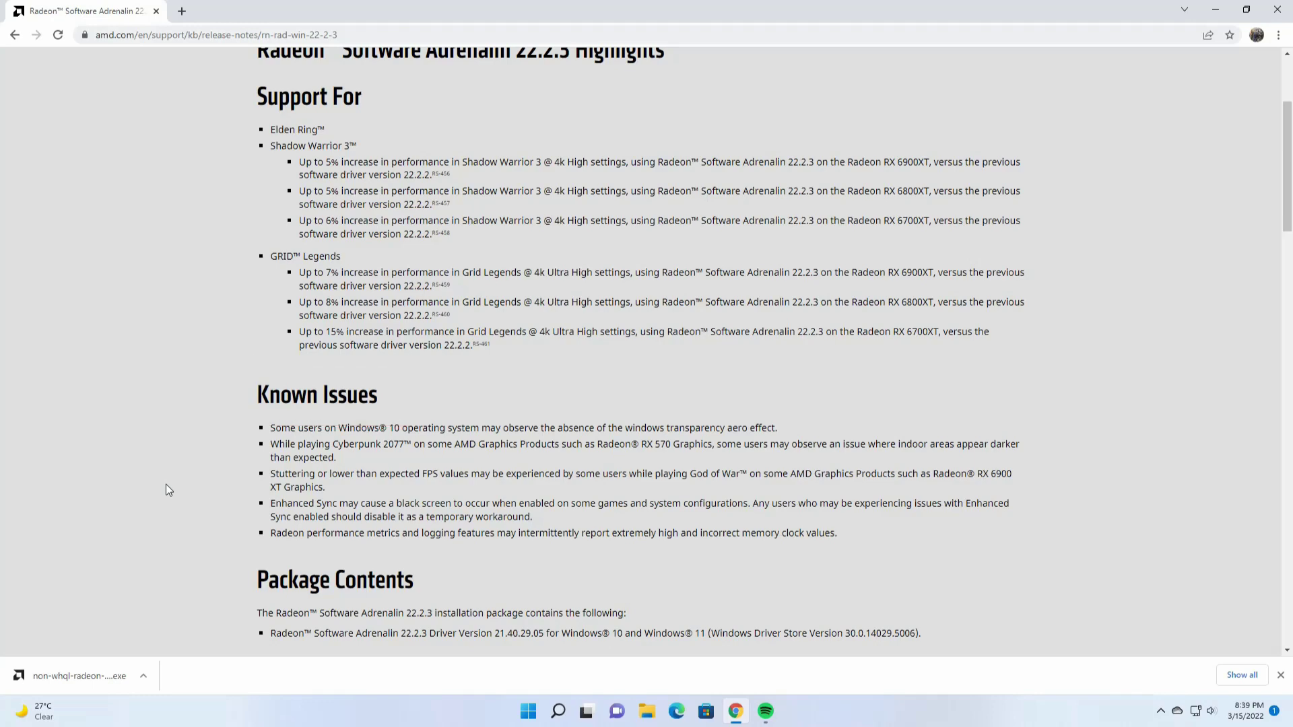
scroll(166, 485, down, 3)
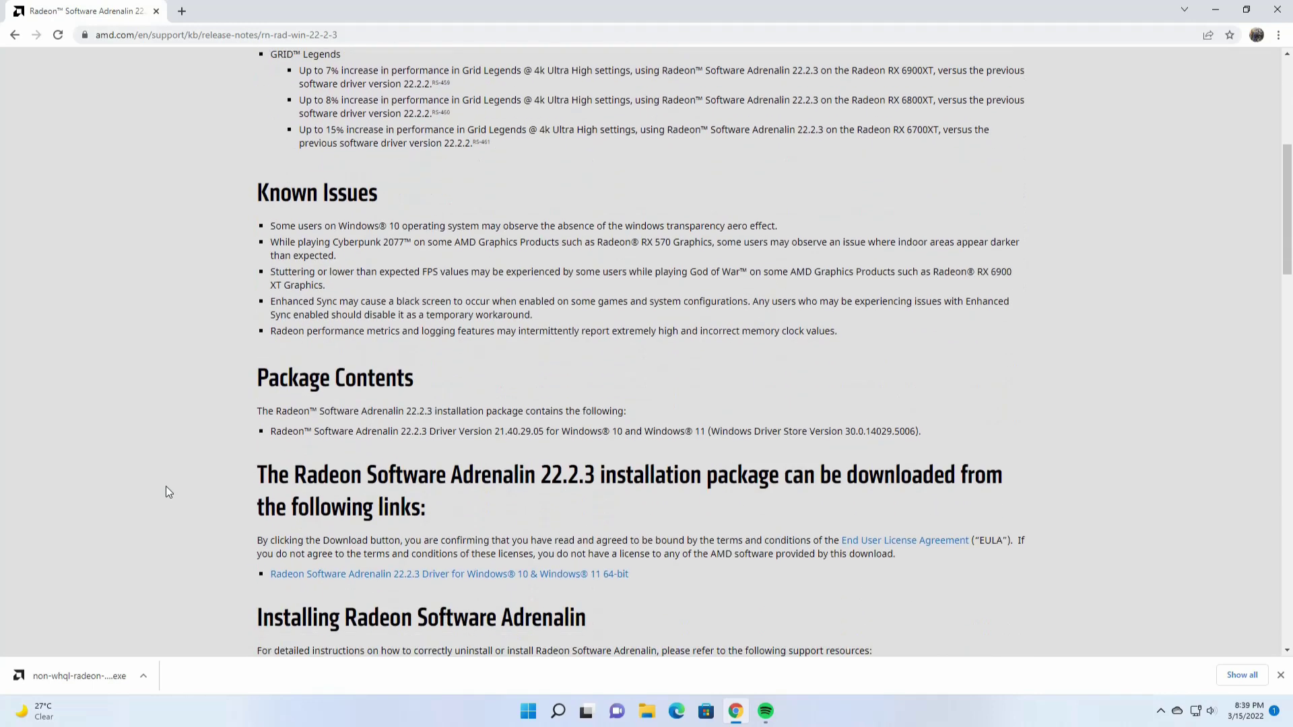
scroll(165, 487, down, 6)
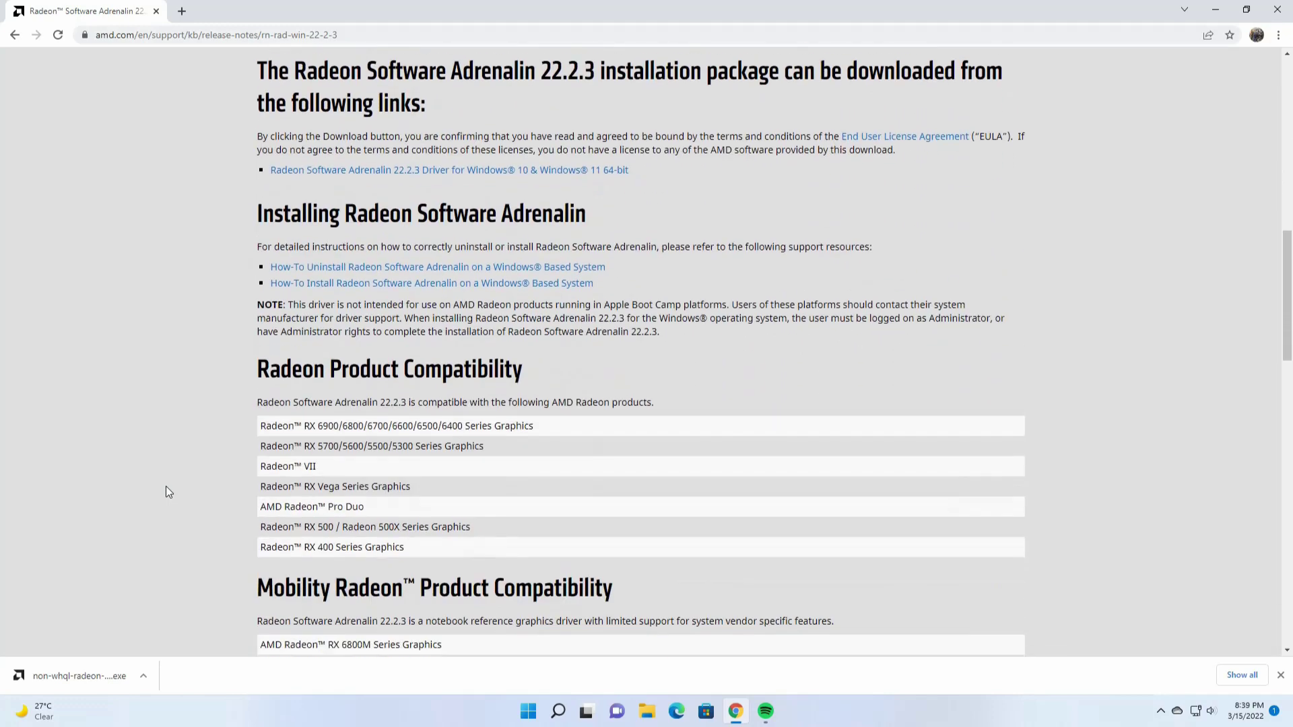
scroll(166, 486, down, 2)
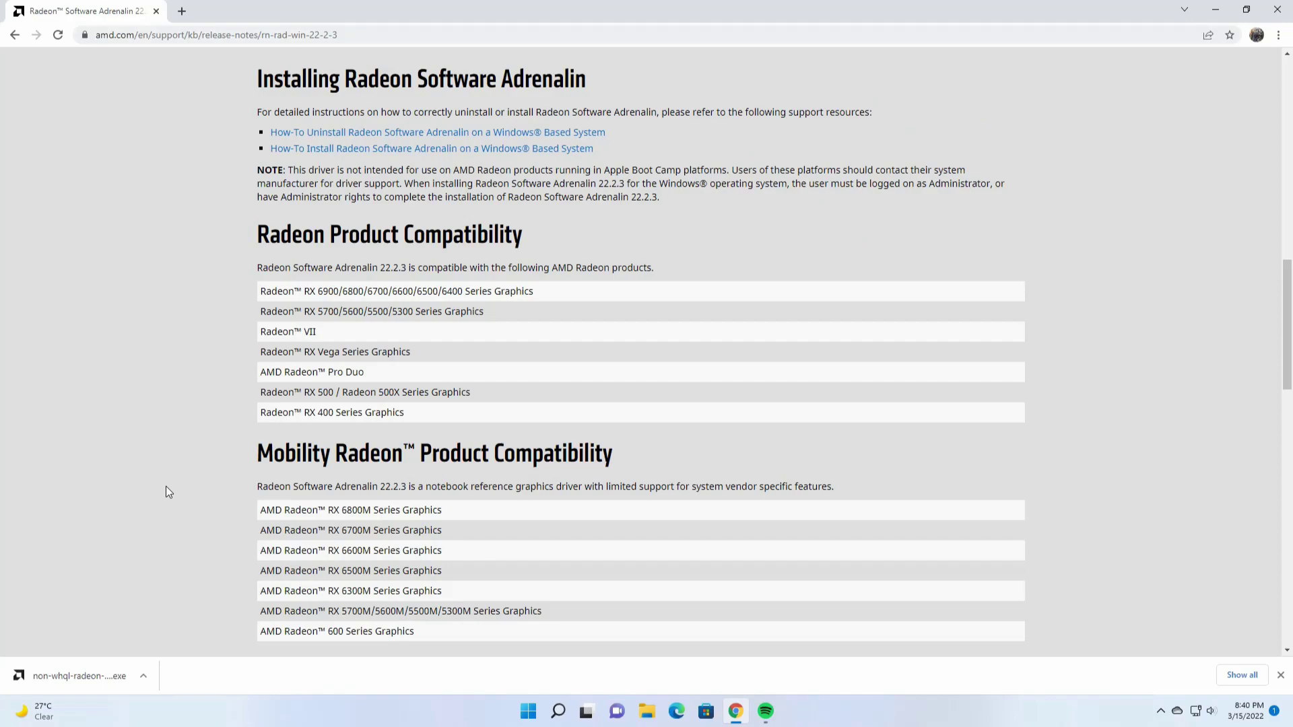
scroll(169, 485, up, 15)
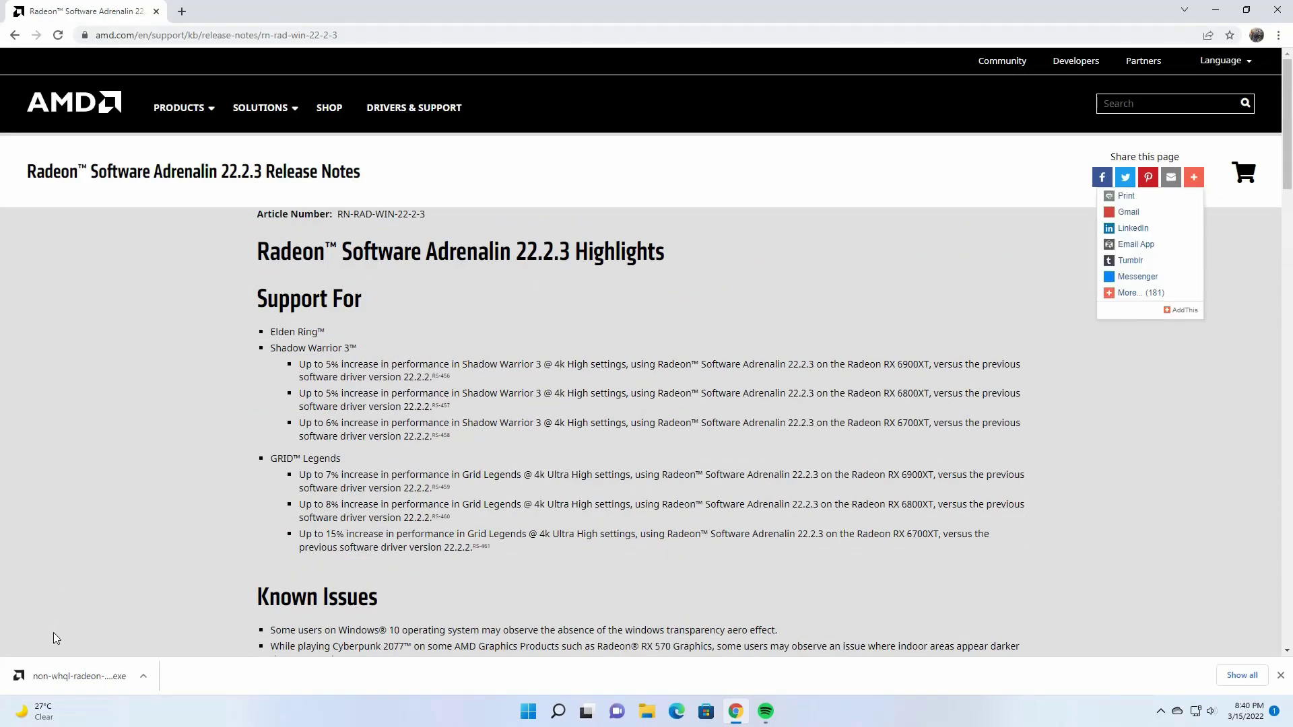
click(144, 677)
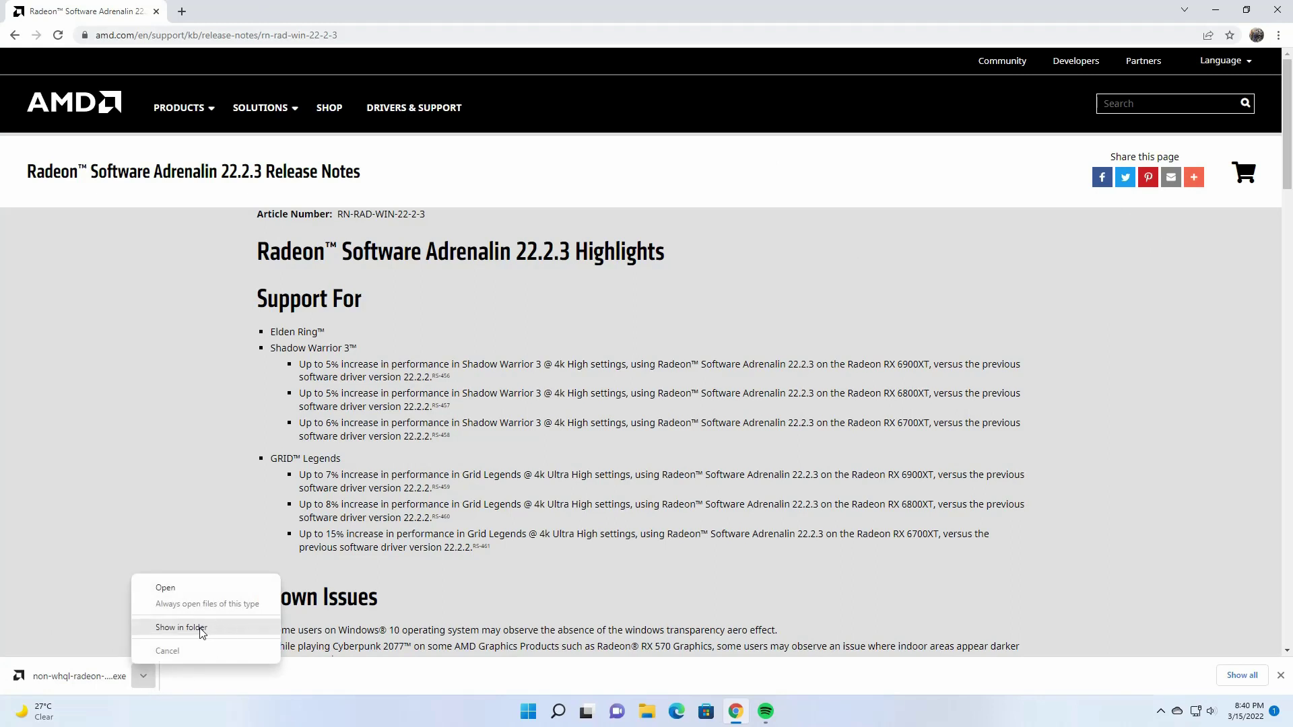
- Launch the downloaded Adrenalin 22.2.3 installer and install the Radeon driver
click(67, 674)
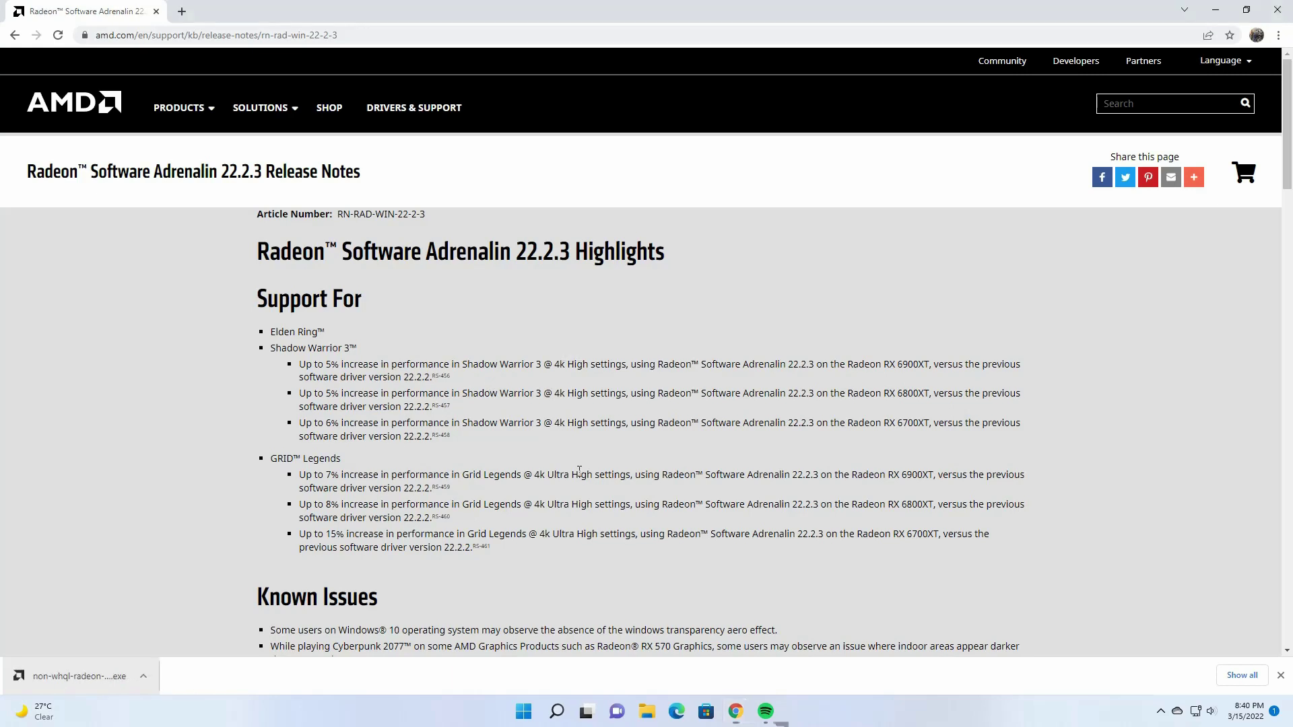
click(753, 429)
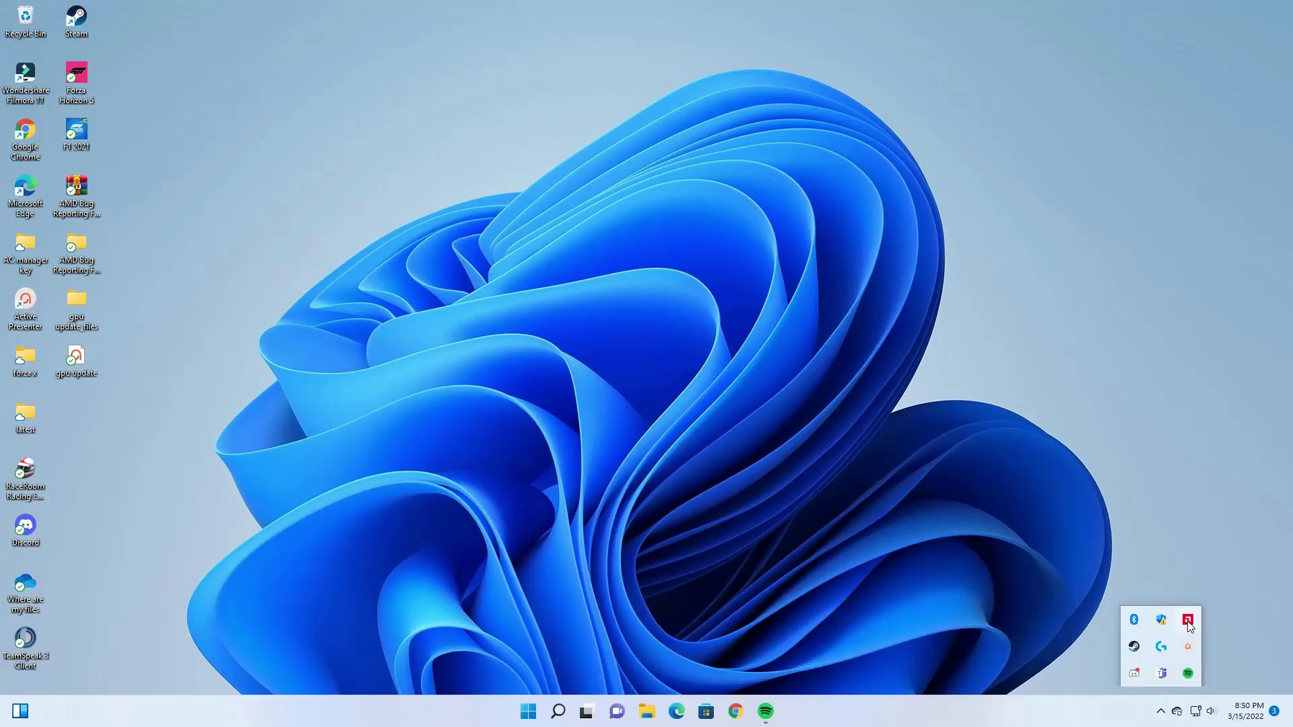
- Dismiss the tray icons list, the overlay tip and the Radeon Software News notification
click(772, 512)
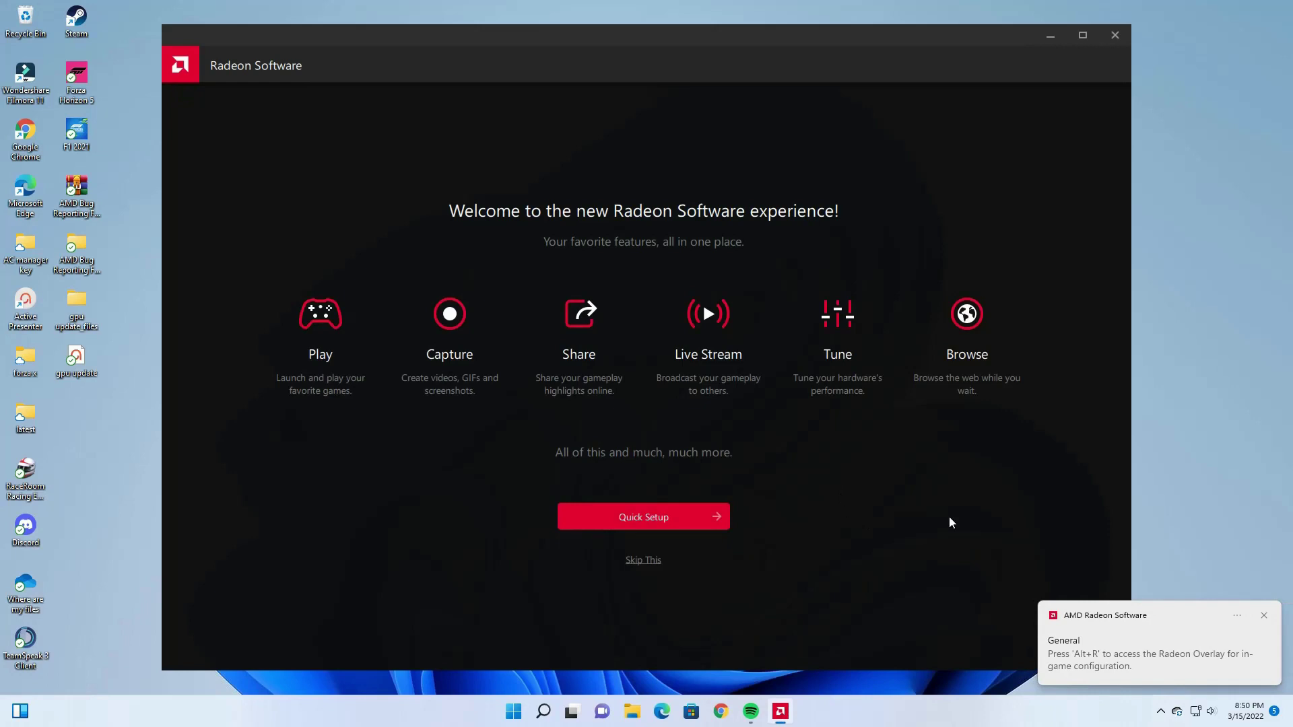
click(1263, 615)
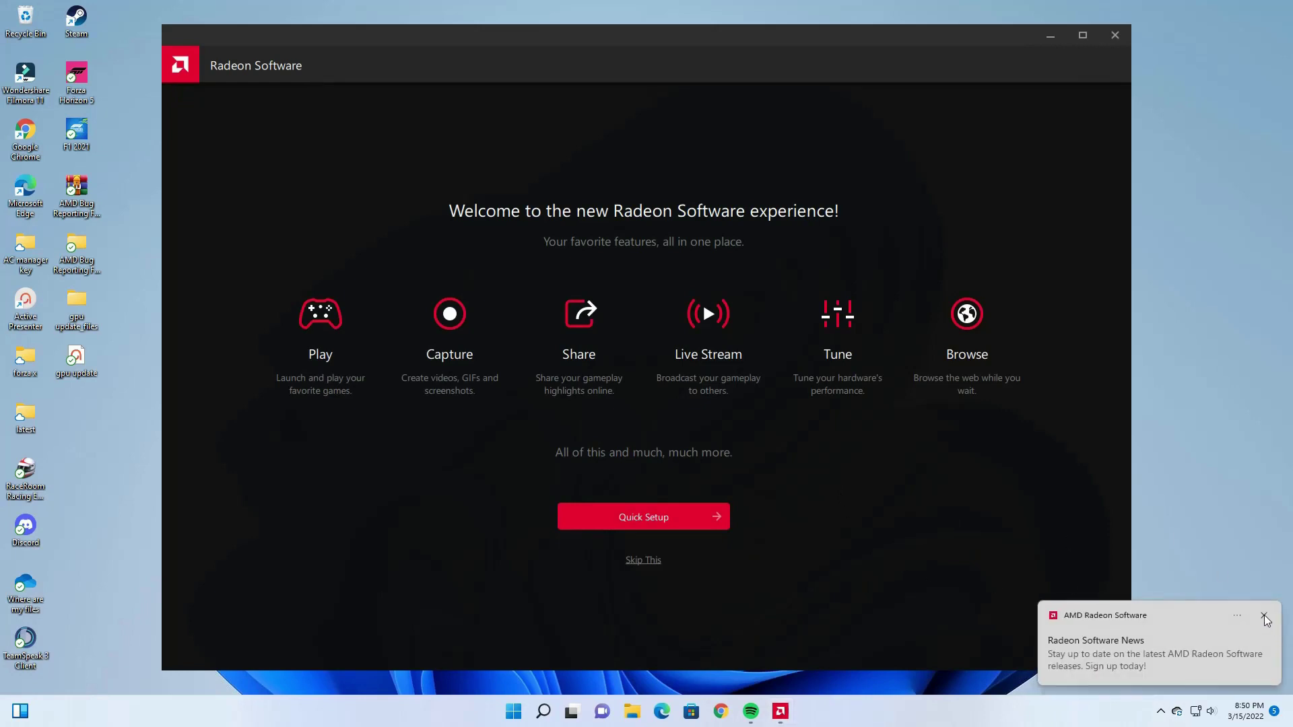
click(1263, 615)
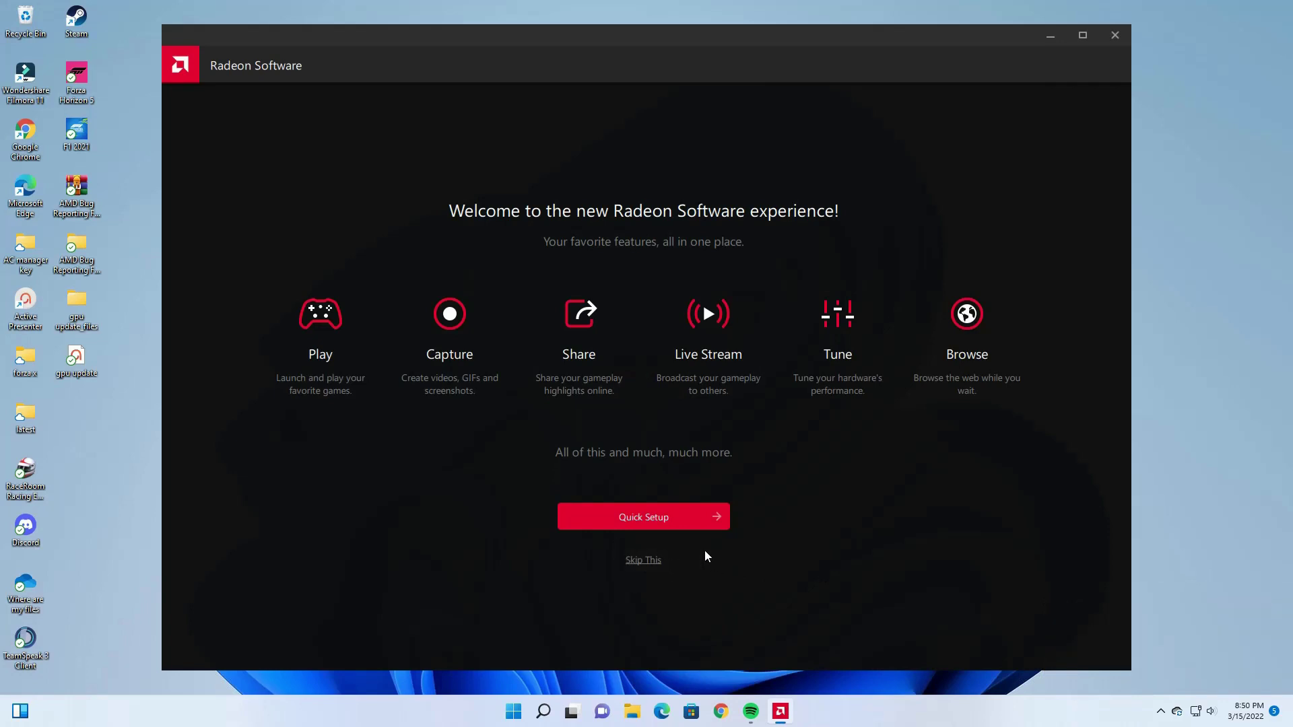
- Complete Quick Setup with the Gaming profile
click(677, 518)
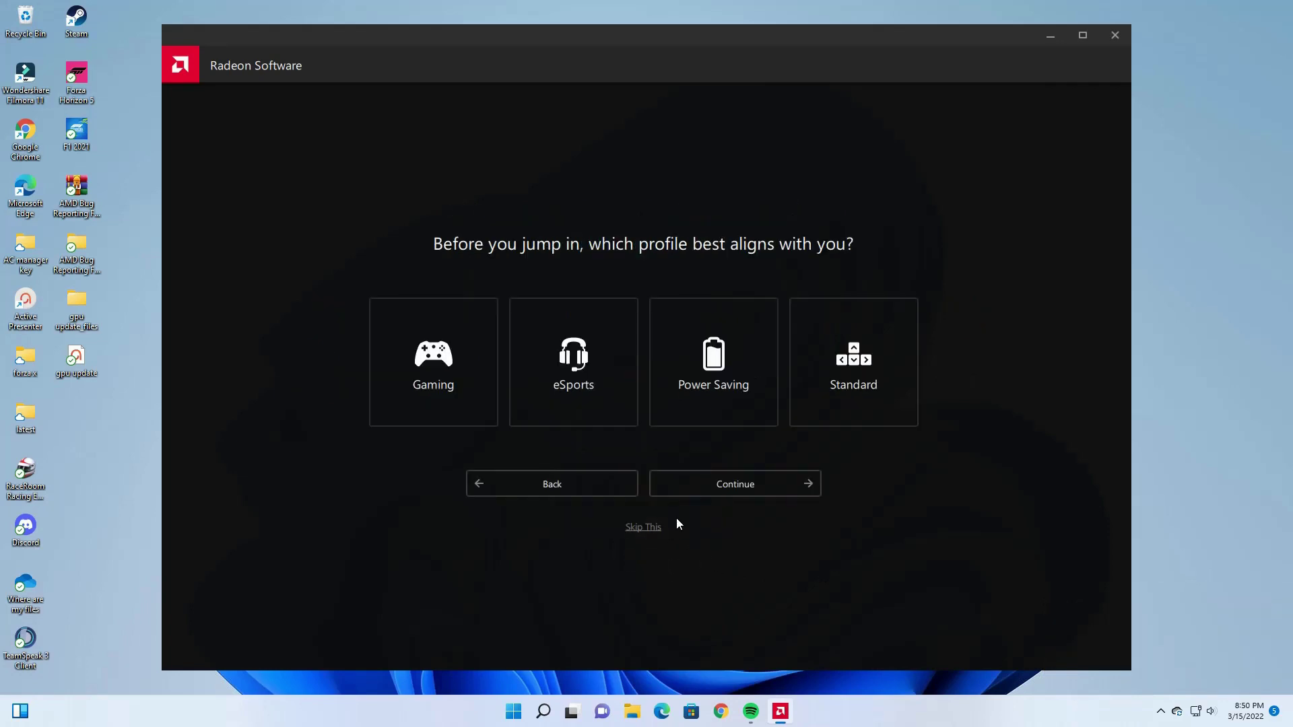
click(449, 367)
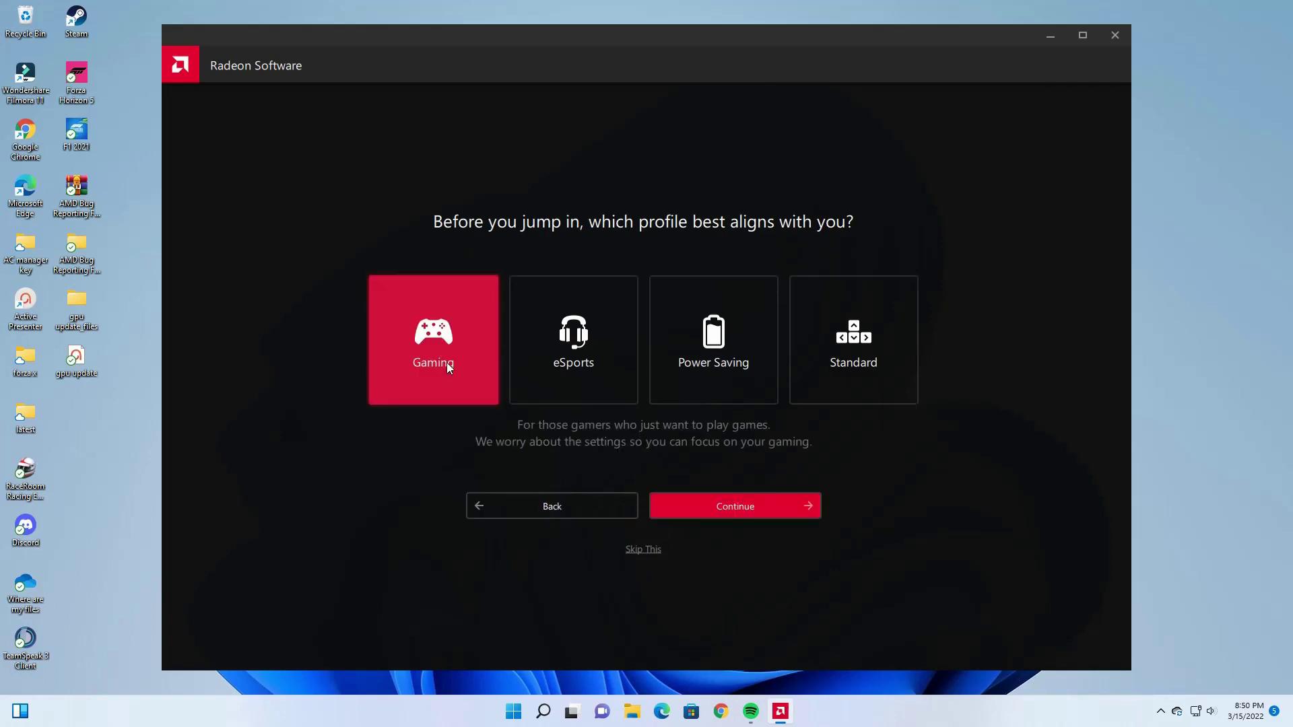
click(753, 507)
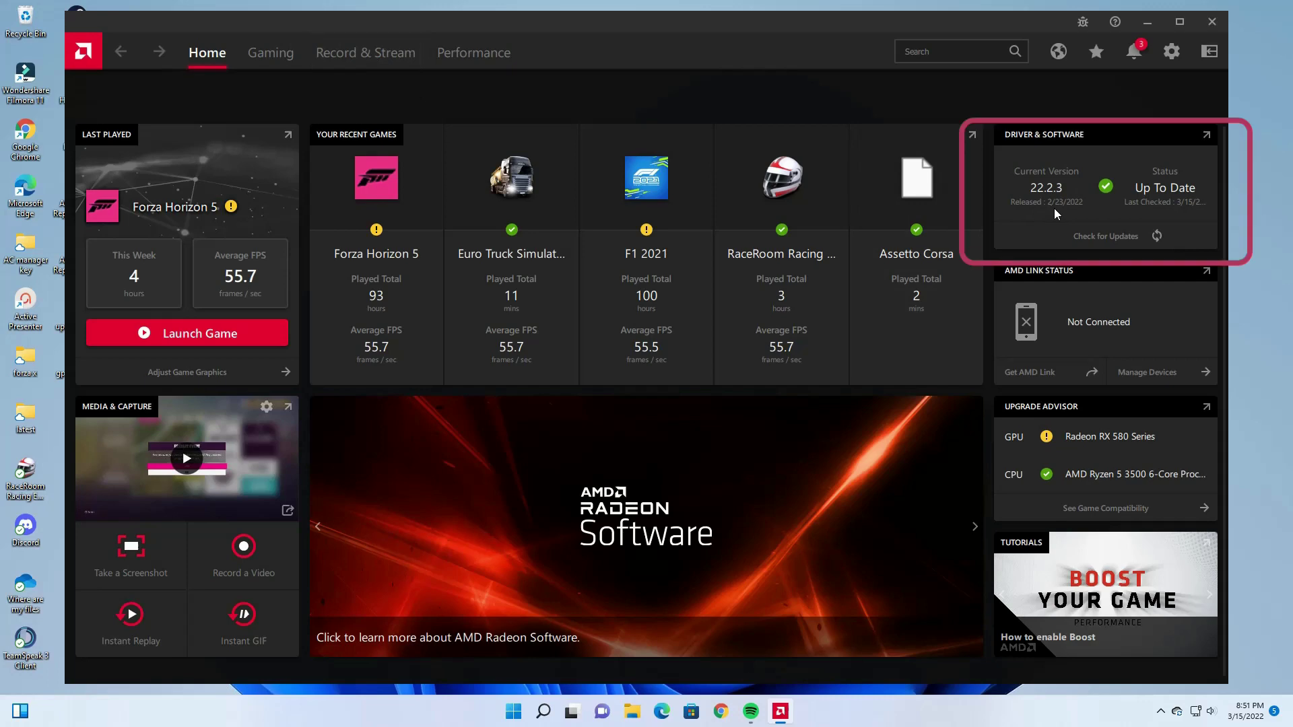
click(370, 54)
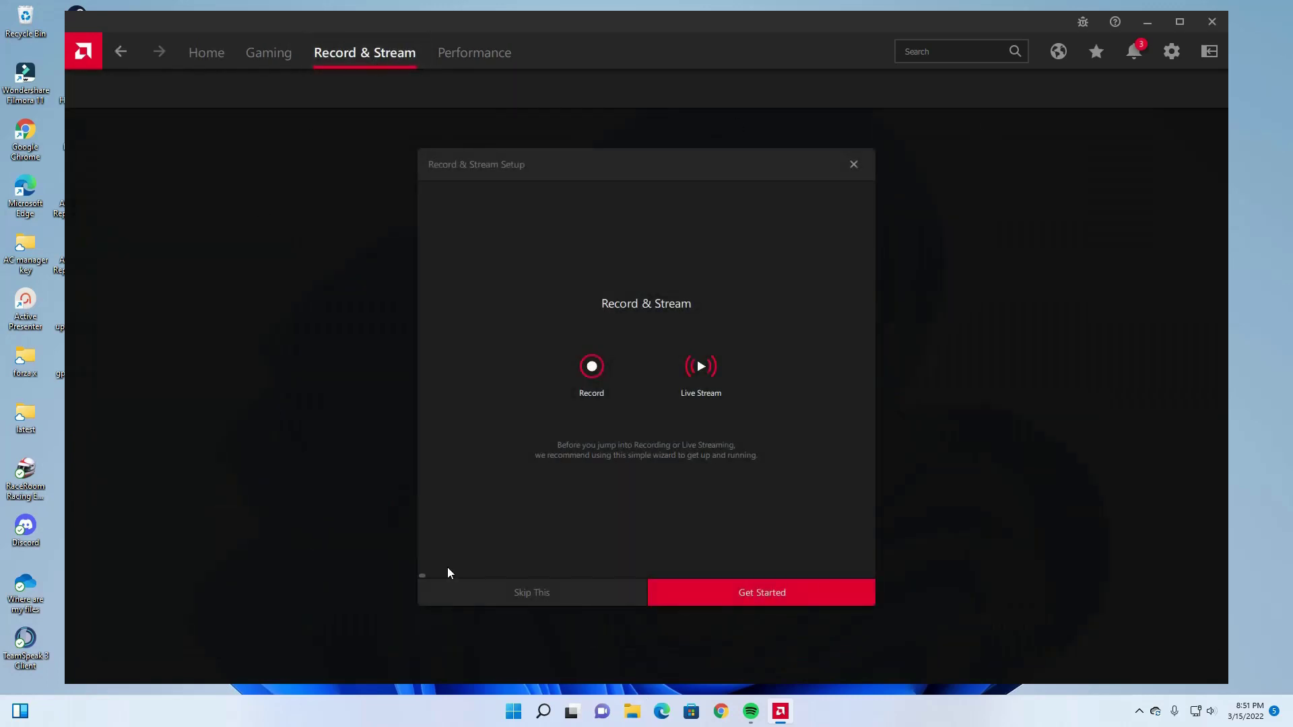